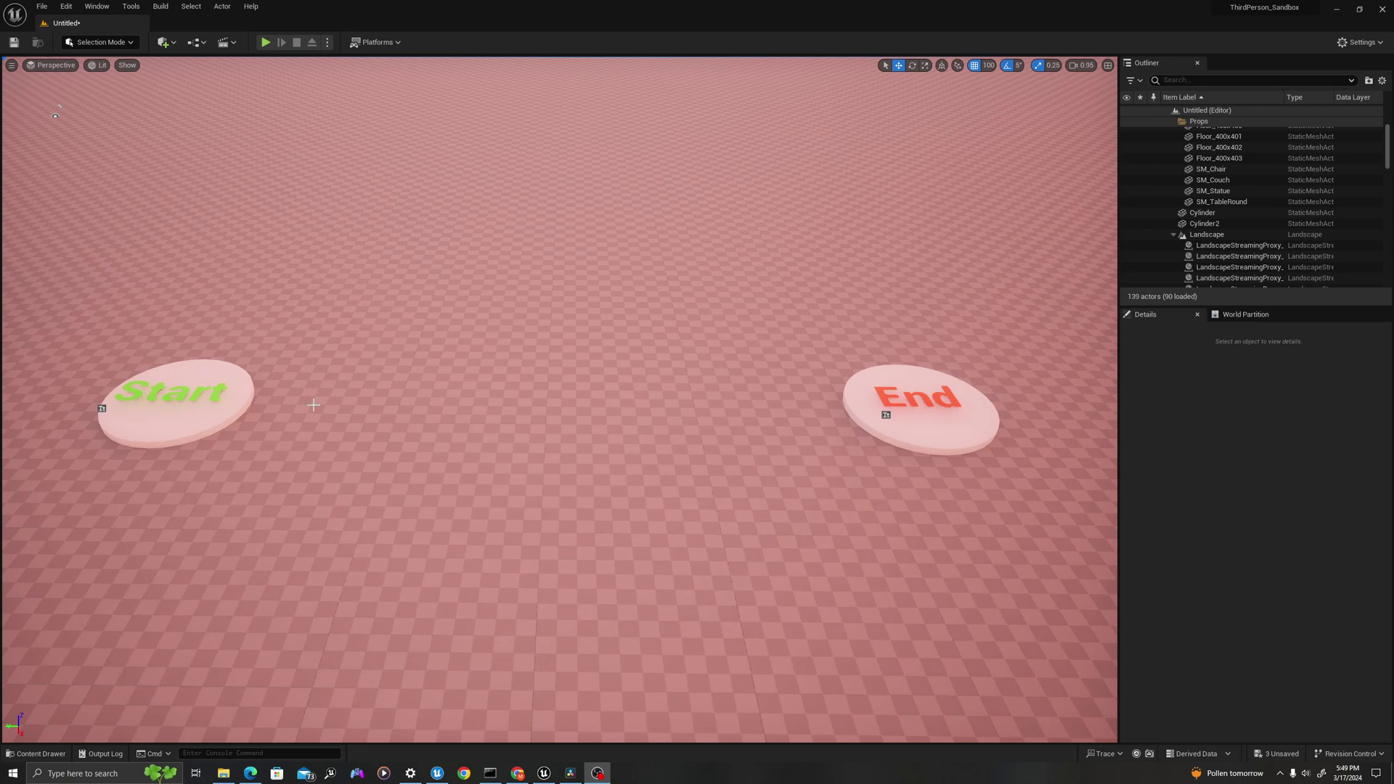
Switch the viewport from Perspective to the Top orthographic view.
{"action": "left_click", "coordinate": [61, 66]}
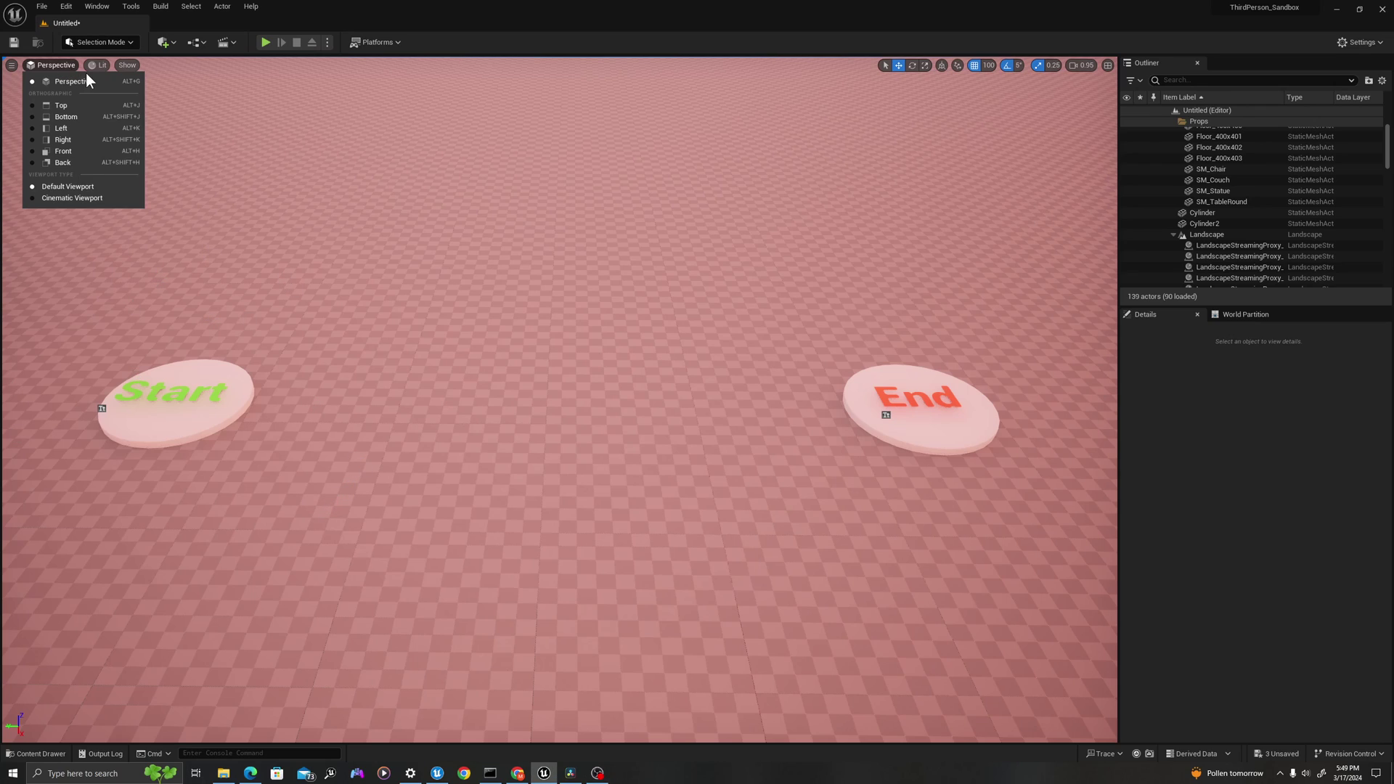
{"action": "left_click", "coordinate": [62, 106]}
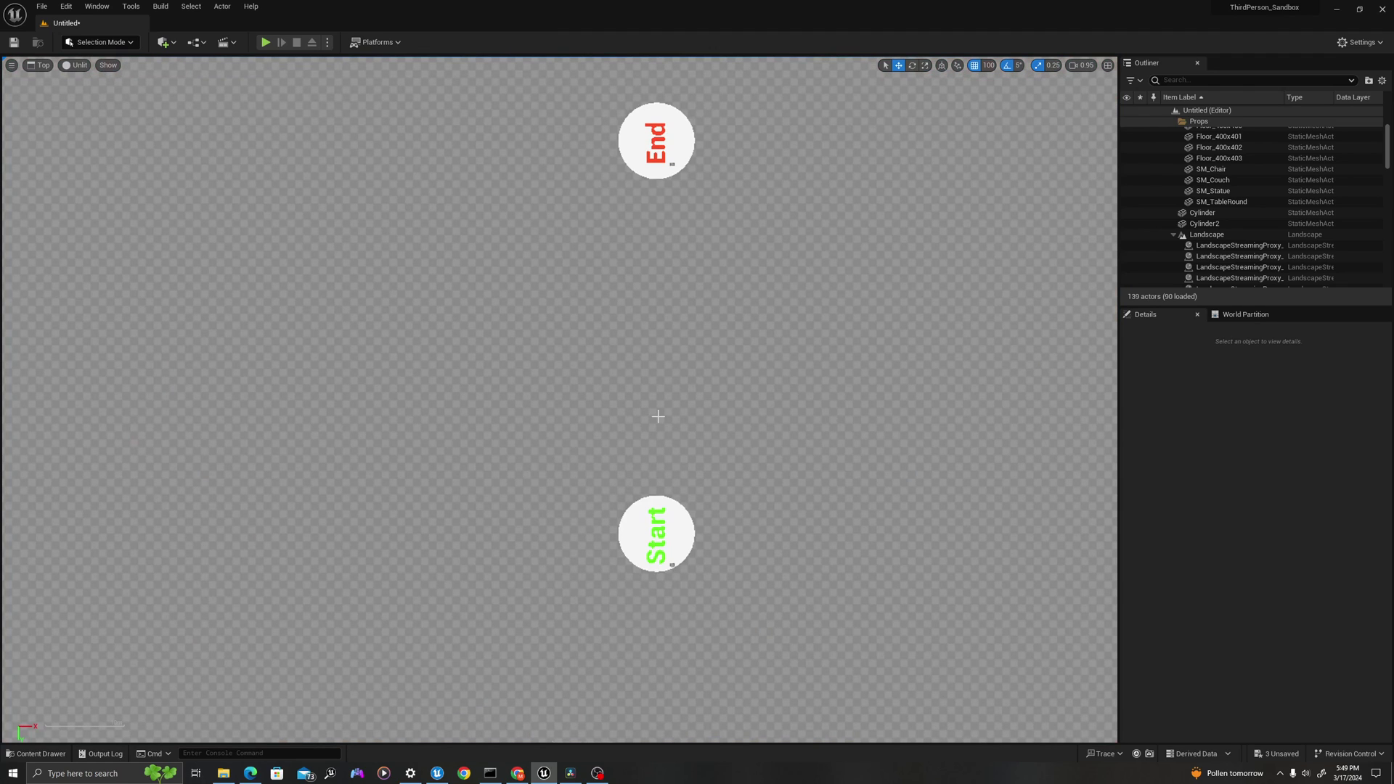
{"action": "scroll", "coordinate": [623, 486], "scroll_direction": "up", "scroll_amount": 1}
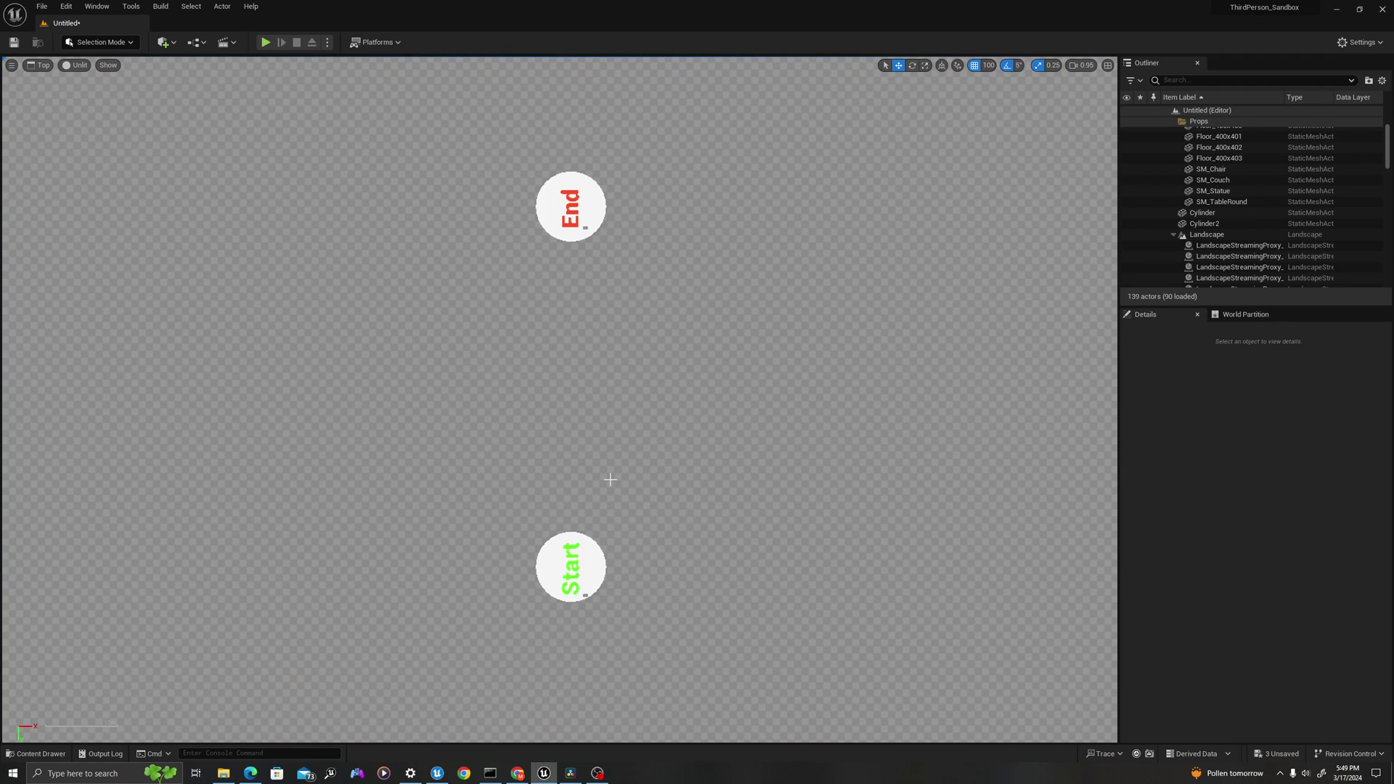
{"action": "scroll", "coordinate": [567, 355], "scroll_direction": "up", "scroll_amount": 1}
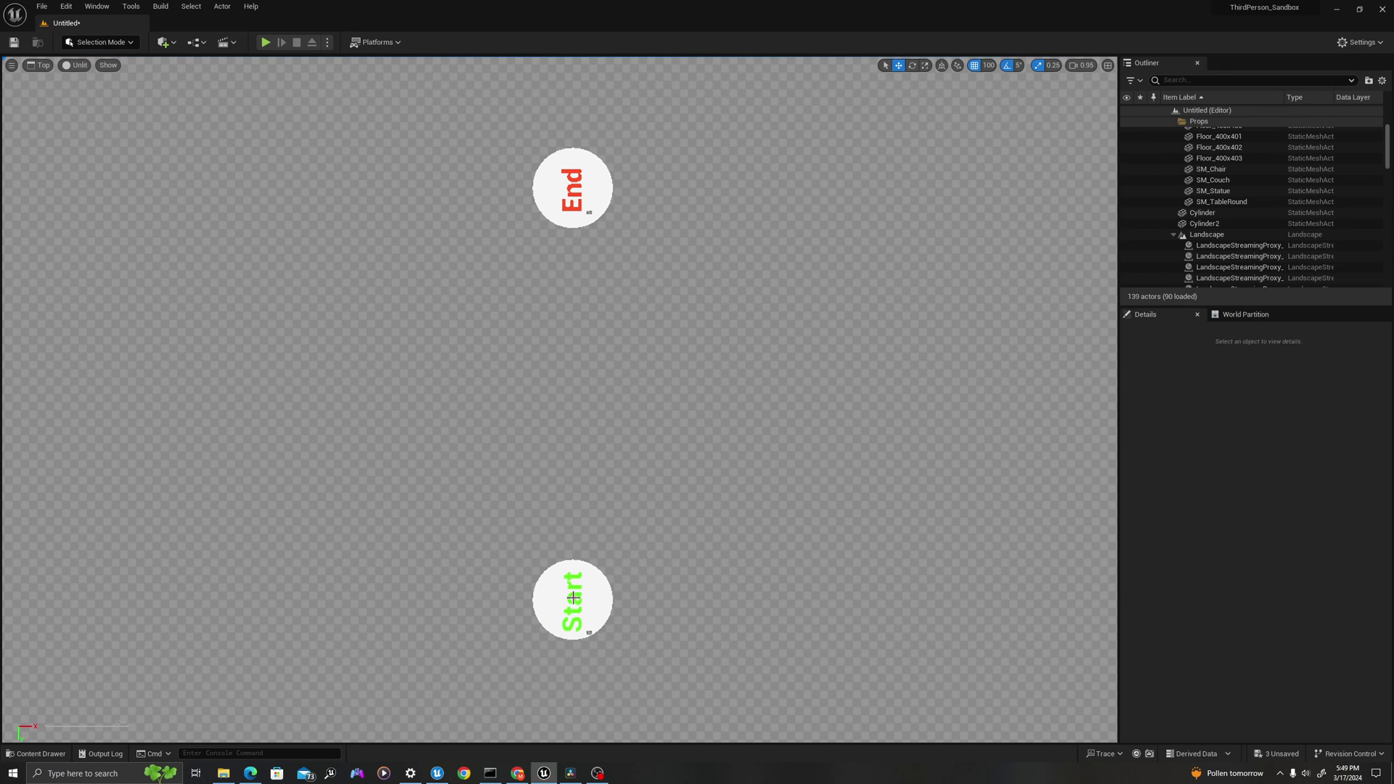
Middle-mouse drag from the Start disc up to the End disc to measure their distance.
{"action": "middle_click_drag", "start_coordinate": [573, 597], "coordinate": [581, 194]}
{"action": "middle_click_drag", "start_coordinate": [583, 197], "coordinate": [574, 188]}
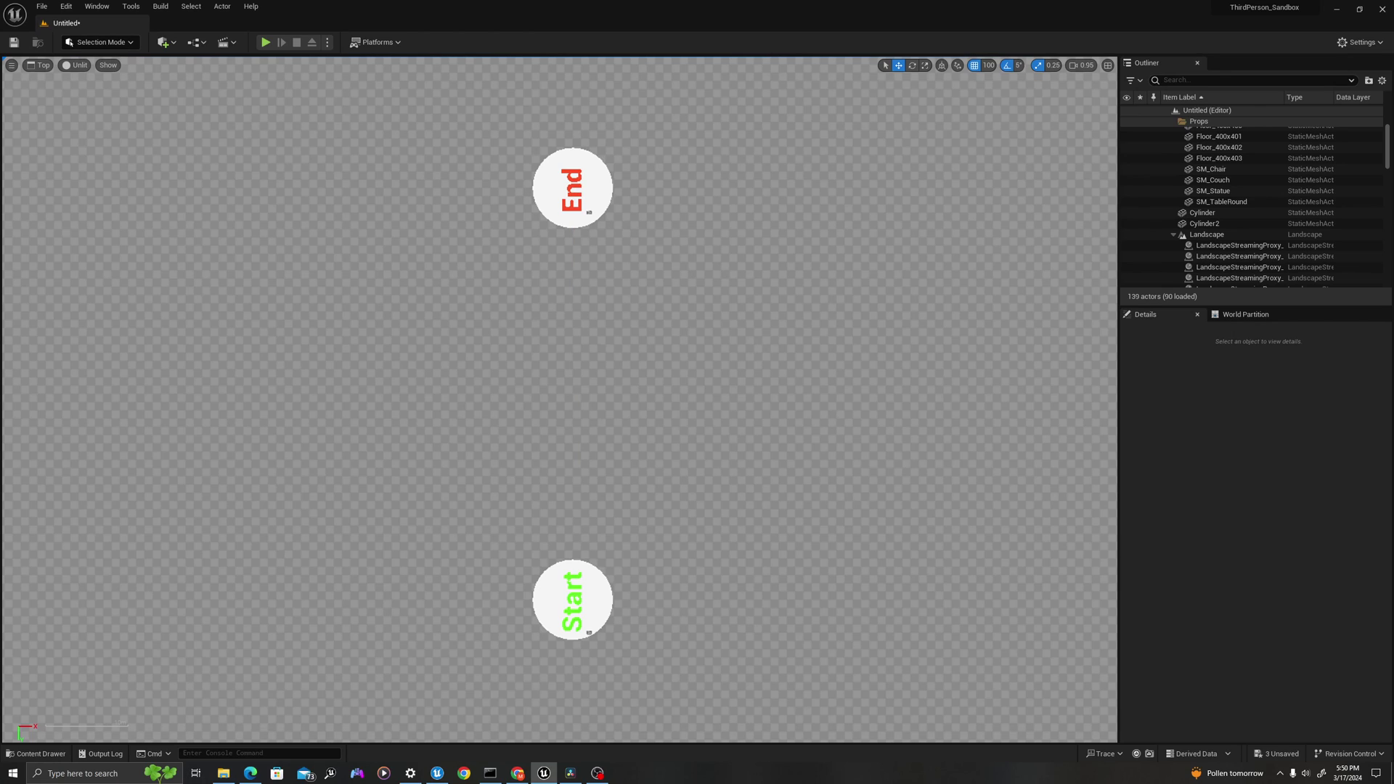